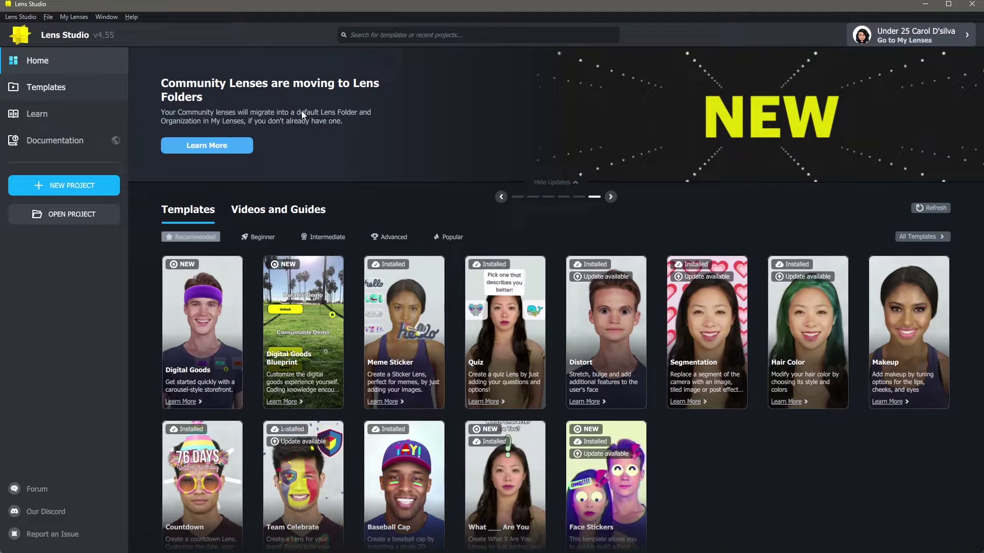
Start a new project from the Footwear Try-On card in the Templates gallery.
{"action": "left_click", "coordinate": [45, 87]}
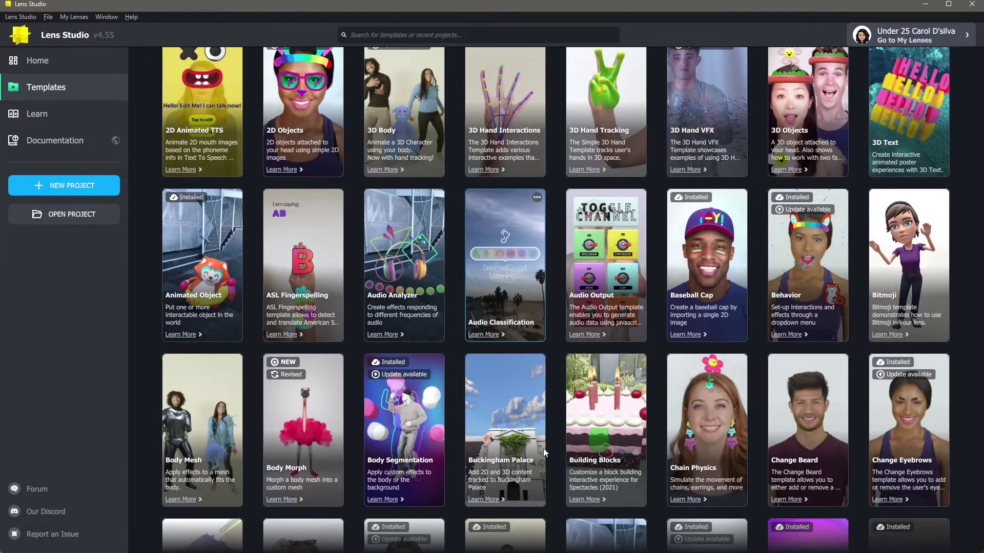
{"action": "scroll", "coordinate": [541, 452], "scroll_direction": "down", "scroll_amount": 15}
{"action": "scroll", "coordinate": [553, 440], "scroll_direction": "down", "scroll_amount": 6}
{"action": "scroll", "coordinate": [595, 248], "scroll_direction": "up", "scroll_amount": 9}
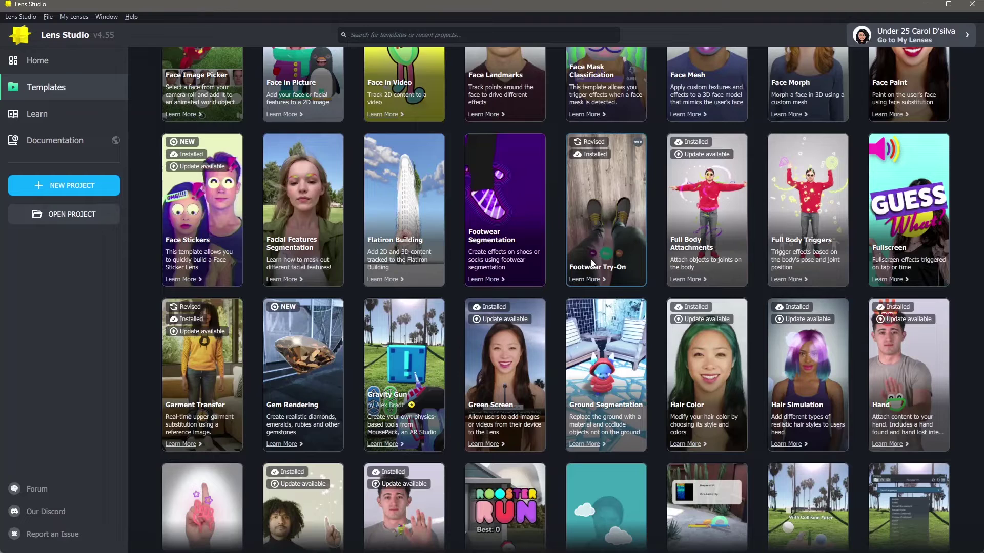
{"action": "left_click", "coordinate": [605, 182]}
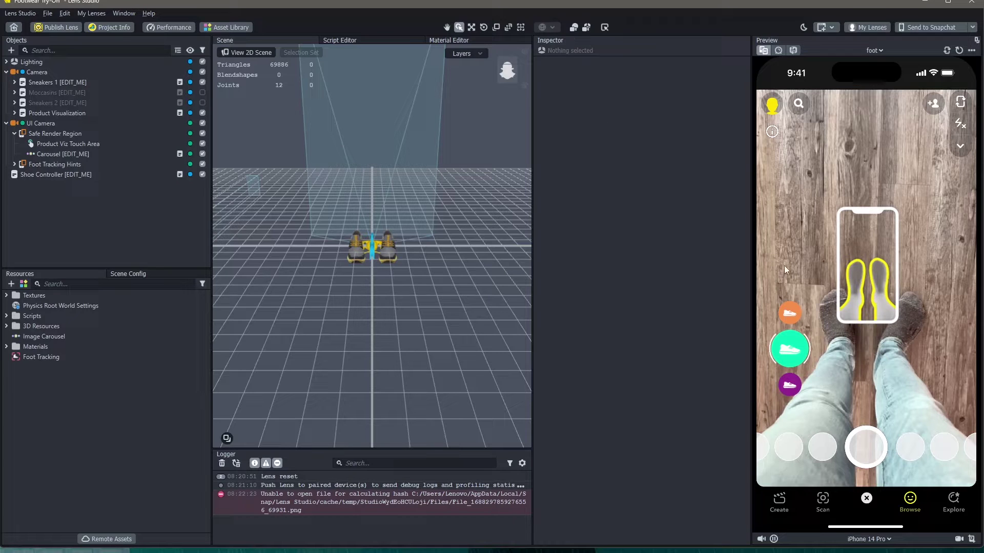
Cycle through the template's shoe options in the Preview carousel.
{"action": "scroll", "coordinate": [774, 313], "scroll_direction": "down", "scroll_amount": 1}
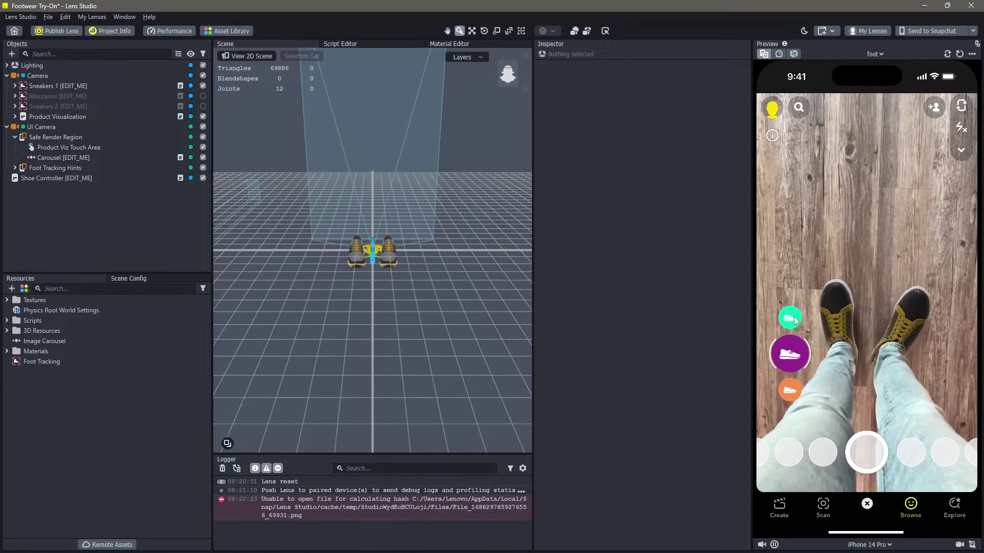
{"action": "left_click", "coordinate": [797, 325]}
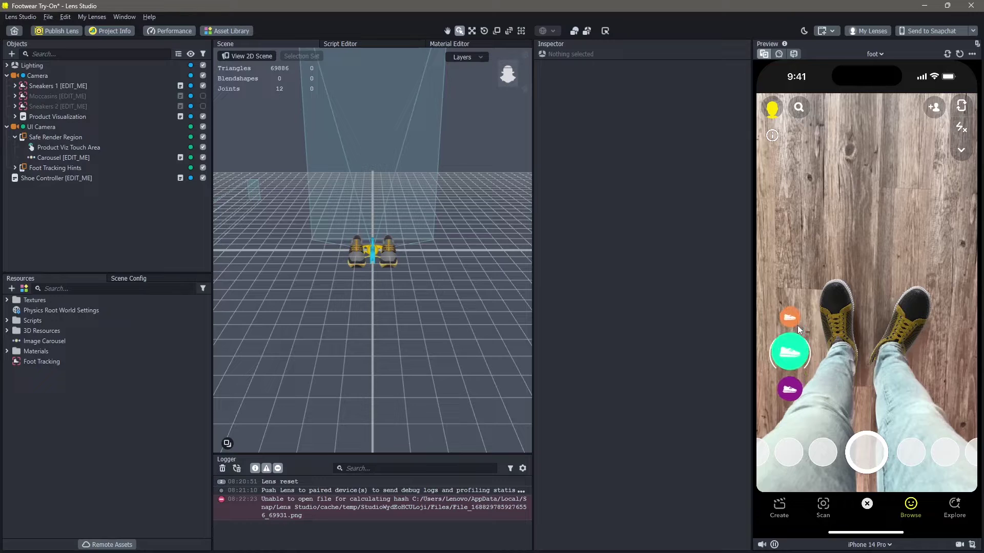
{"action": "left_click", "coordinate": [794, 310]}
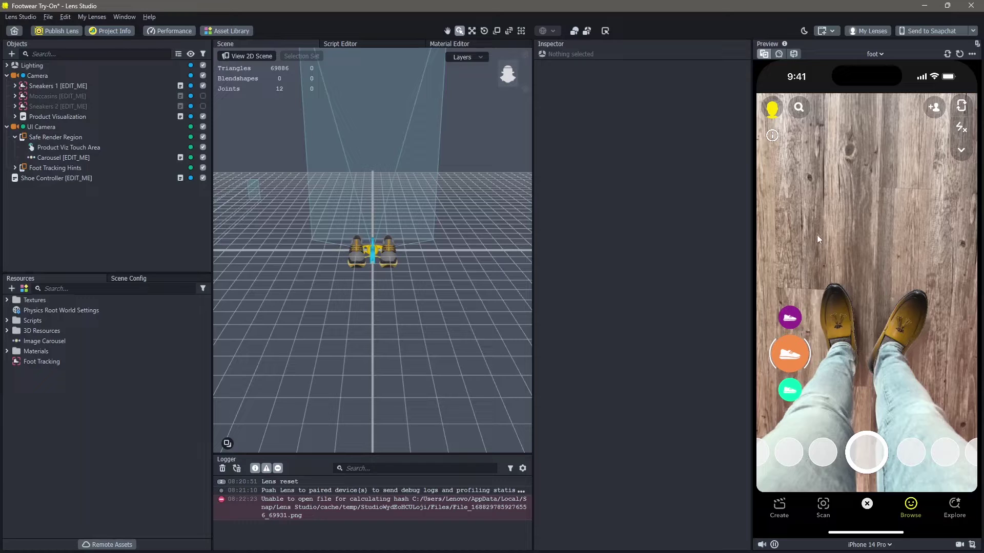
Switch the preview video to Footwear, then back to the foot video.
{"action": "left_click", "coordinate": [874, 54]}
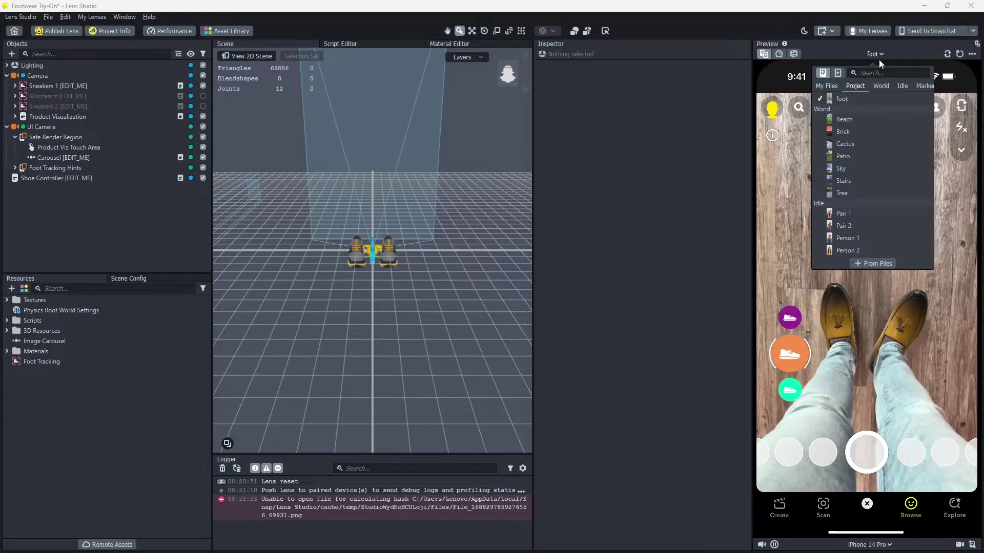
{"action": "left_click", "coordinate": [843, 97]}
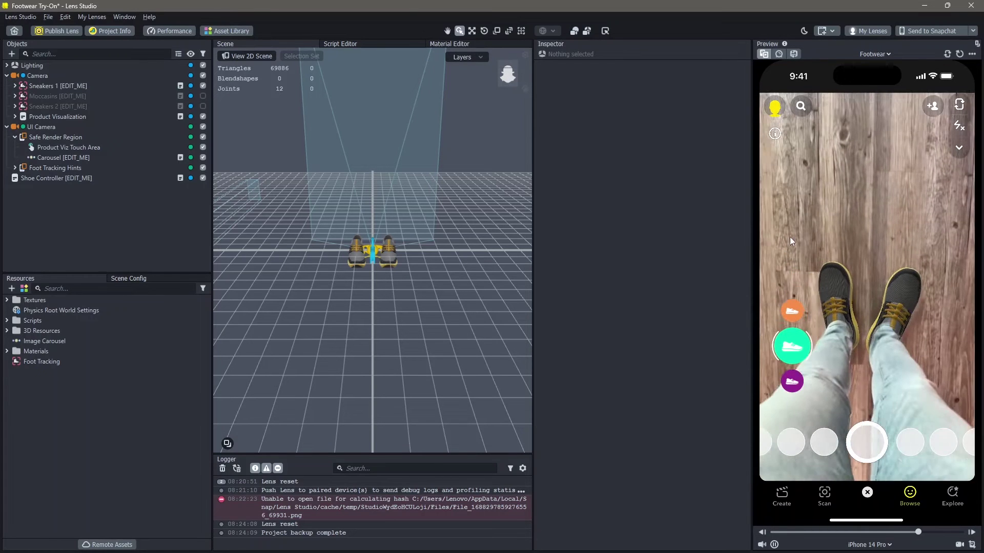
{"action": "left_click", "coordinate": [889, 54]}
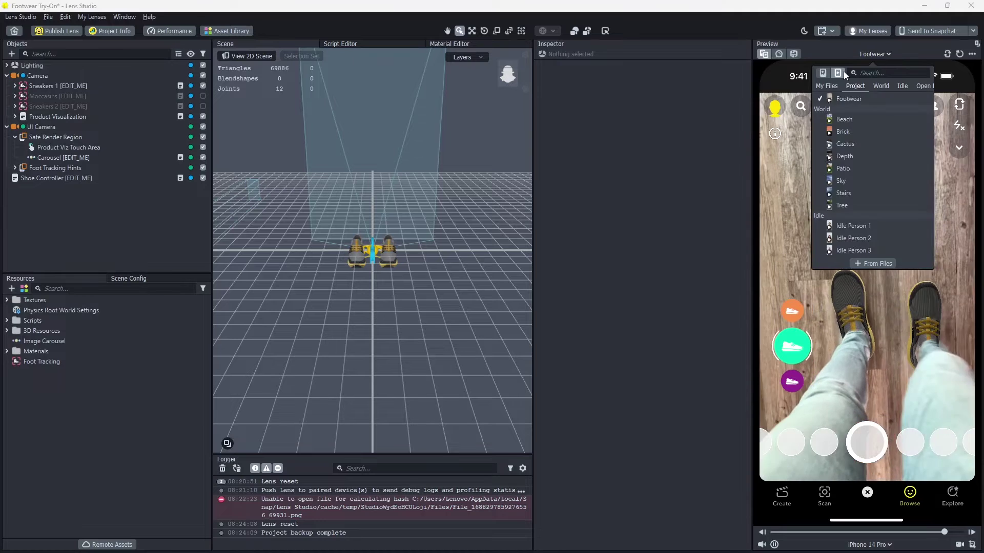
{"action": "left_click", "coordinate": [784, 181]}
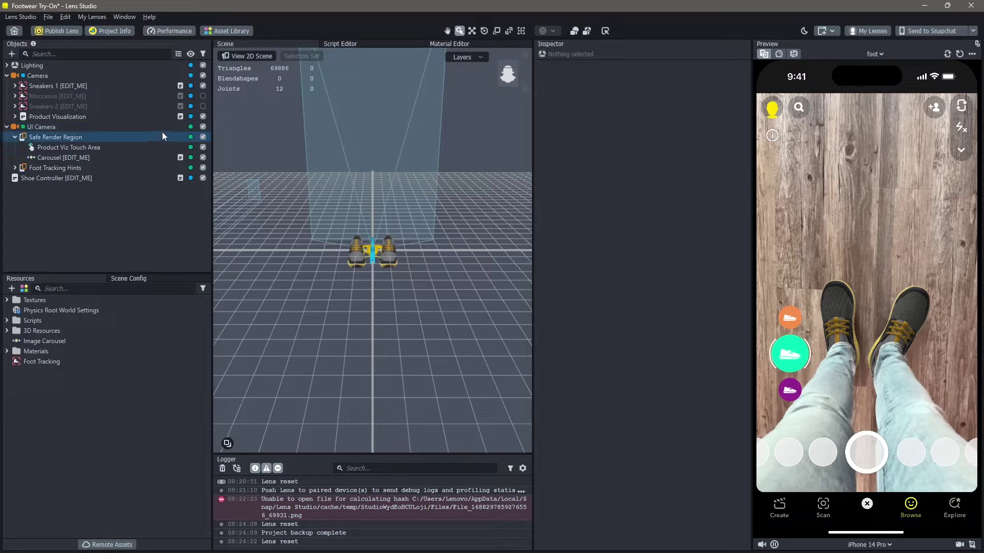
Inspect Safe Render Region, then select and frame Sneakers 1 in the scene.
{"action": "left_click", "coordinate": [201, 136]}
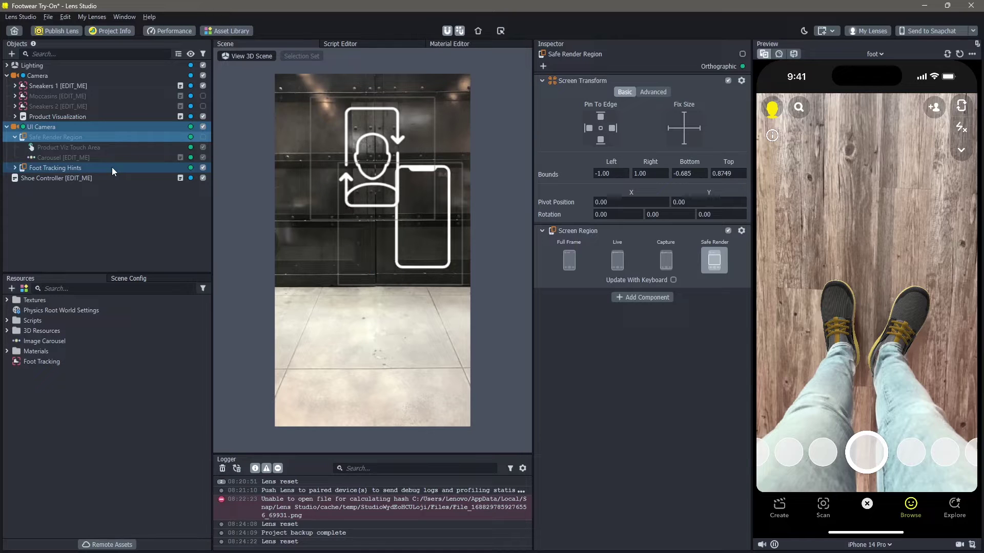
{"action": "left_click", "coordinate": [97, 86]}
{"action": "double_click", "coordinate": [97, 85]}
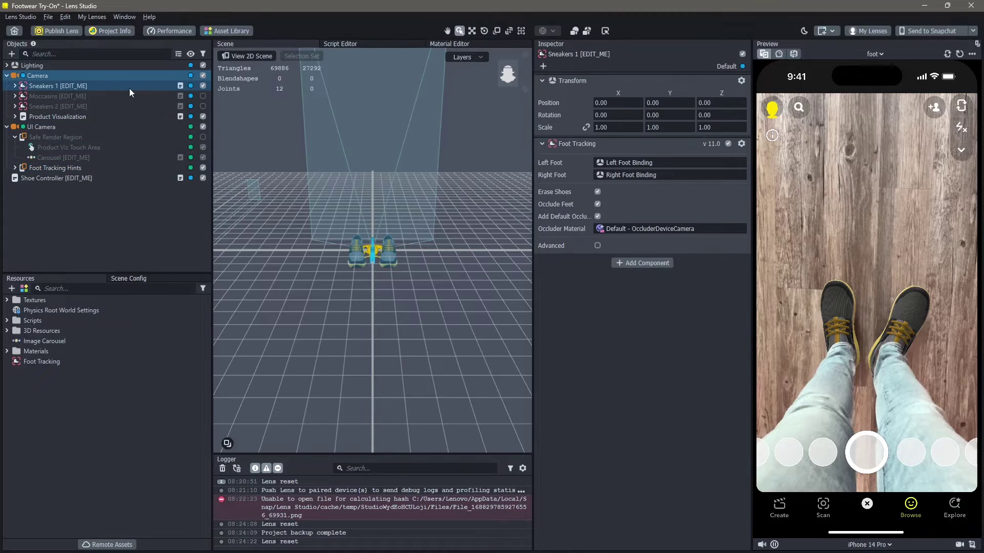
{"action": "scroll", "coordinate": [285, 254], "scroll_direction": "up", "scroll_amount": 5}
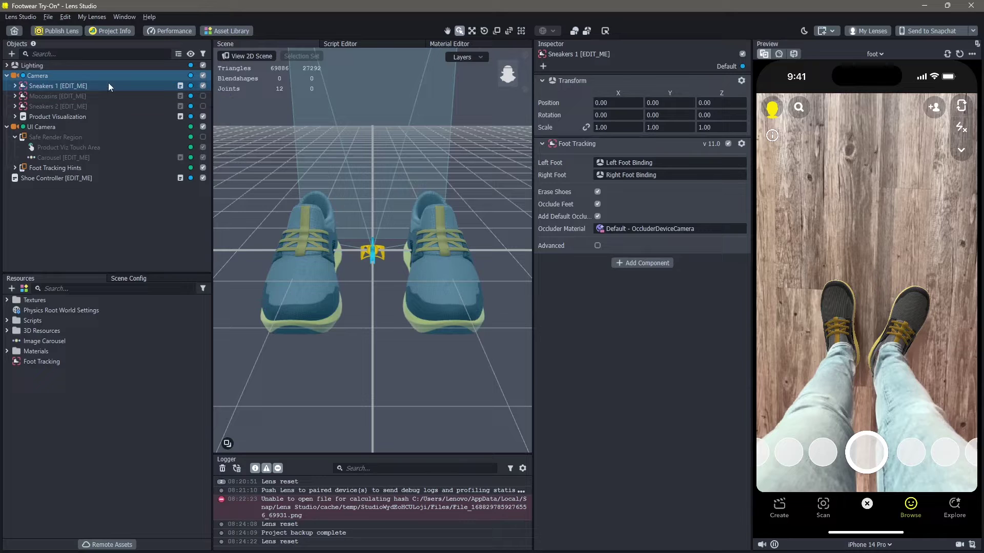
Hide Sneakers 1, enable Sneakers 2, and check both leg occluders.
{"action": "left_click", "coordinate": [205, 85]}
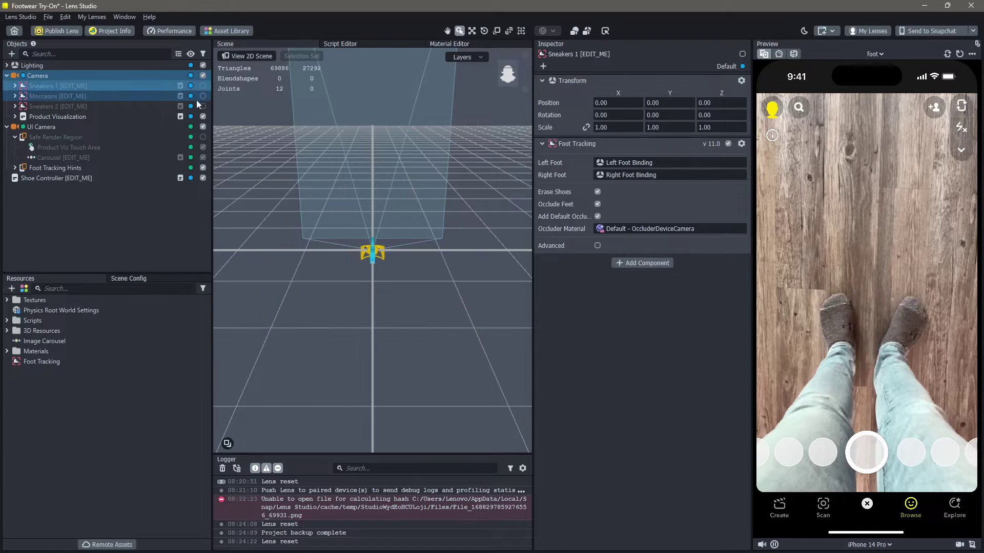
{"action": "left_click", "coordinate": [202, 106]}
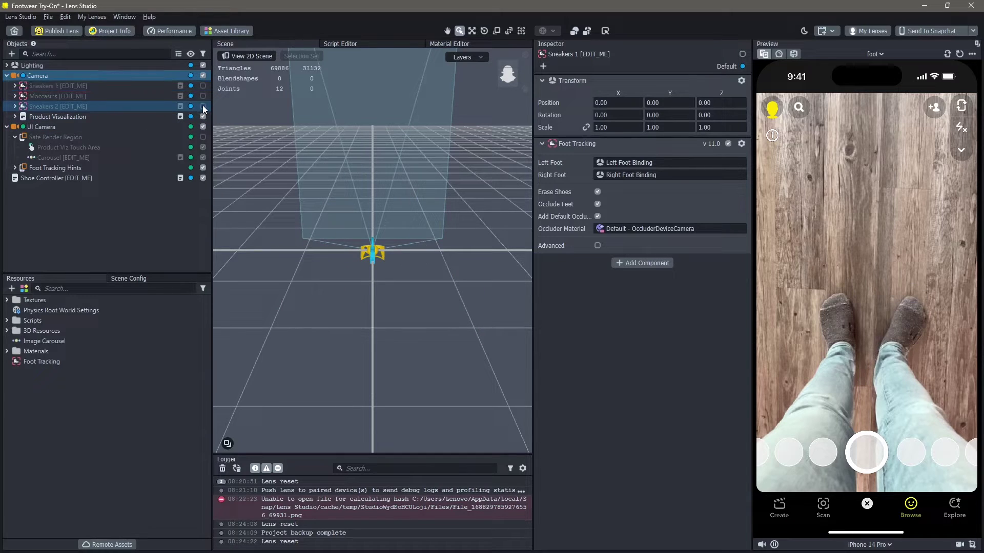
{"action": "scroll", "coordinate": [463, 267], "scroll_direction": "down", "scroll_amount": 3}
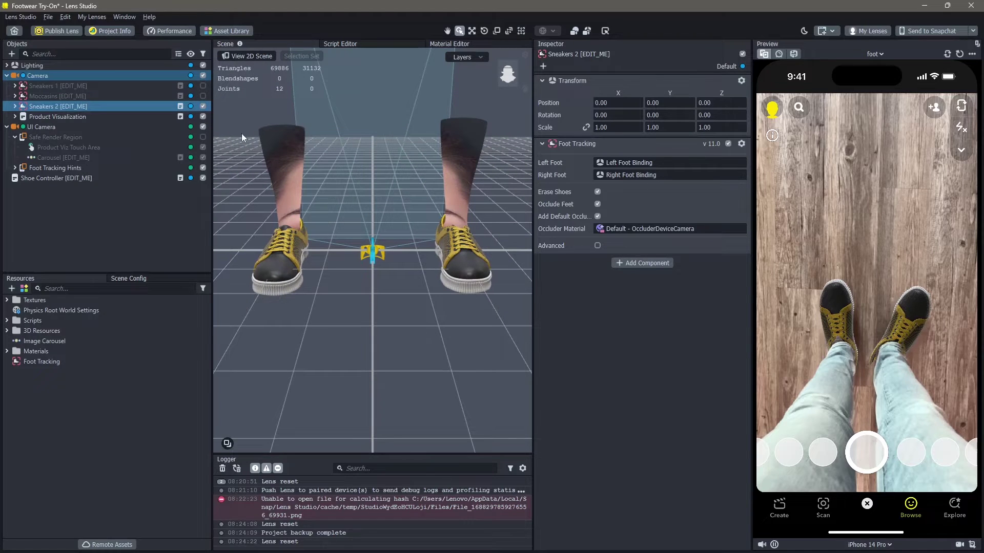
{"action": "left_click", "coordinate": [290, 150]}
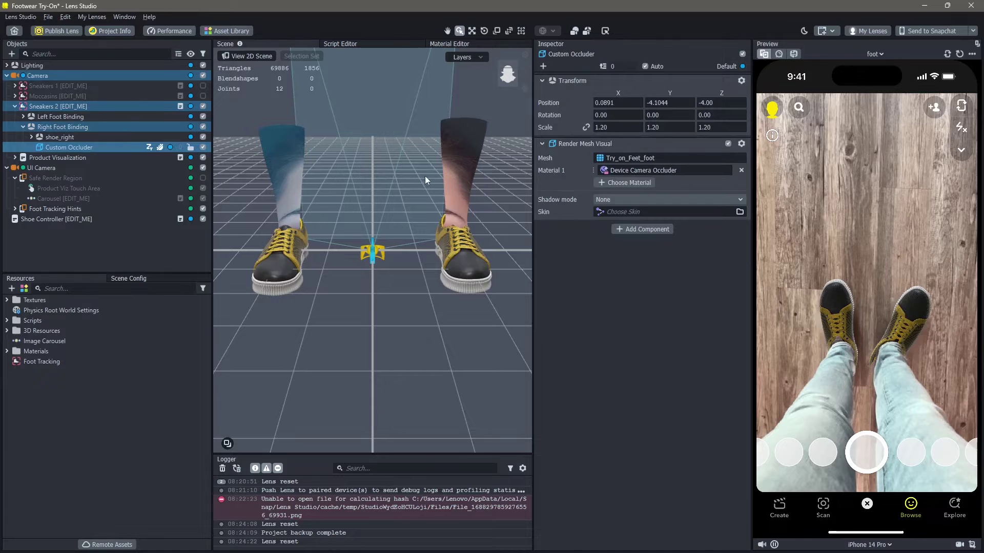
{"action": "left_click", "coordinate": [442, 173]}
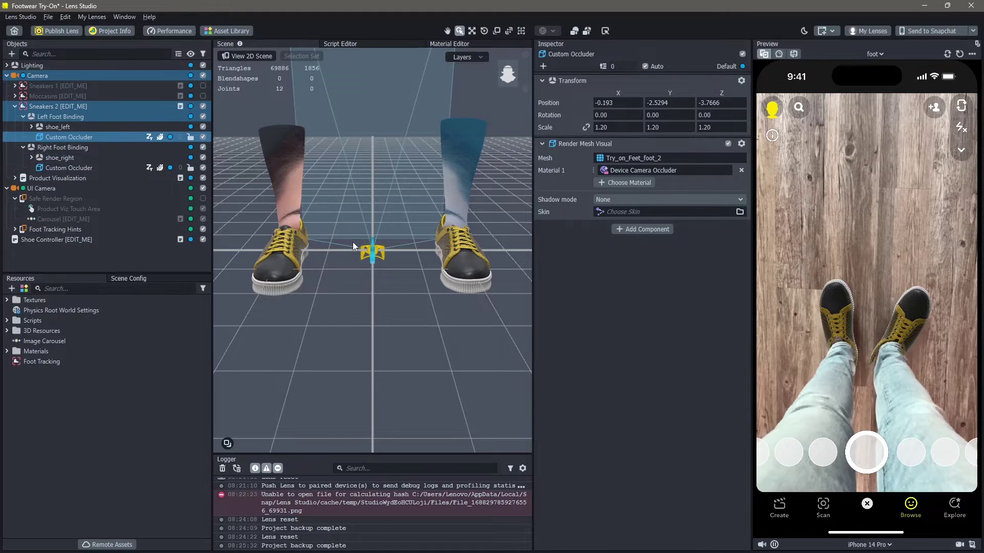
{"action": "left_click", "coordinate": [342, 260]}
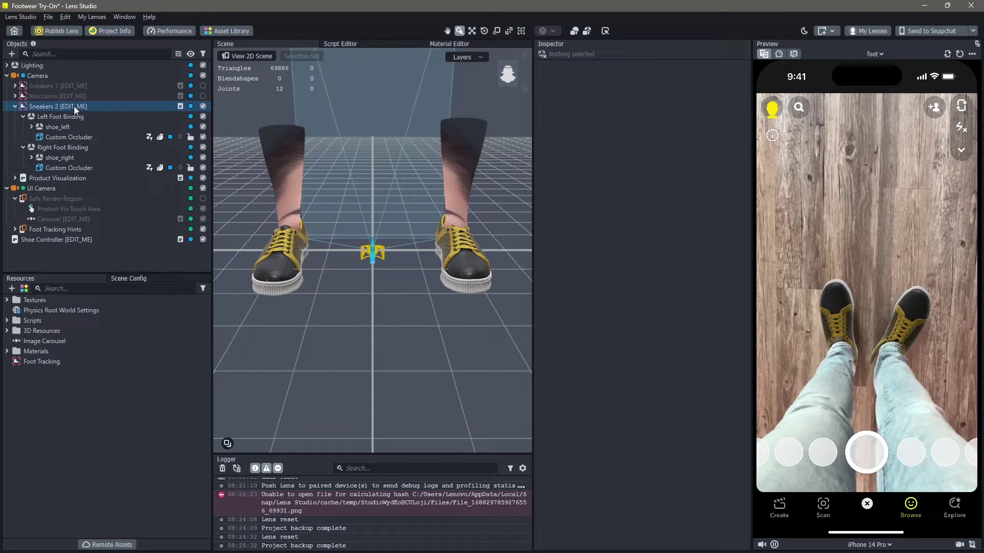
Remove Sneakers 1 and Moccasins from the Shoe Controller's Shoe Scene Objects.
{"action": "left_click", "coordinate": [39, 240]}
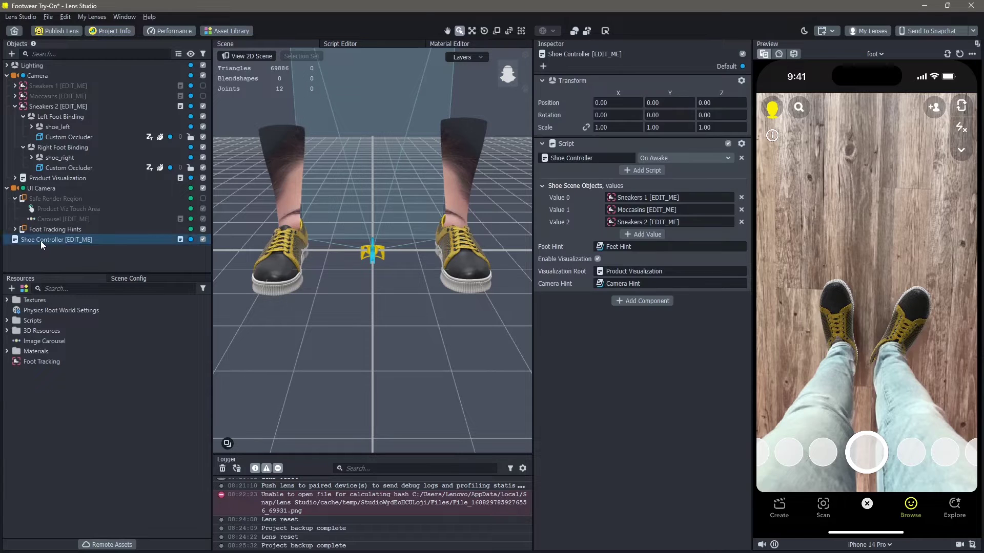
{"action": "left_click", "coordinate": [741, 197]}
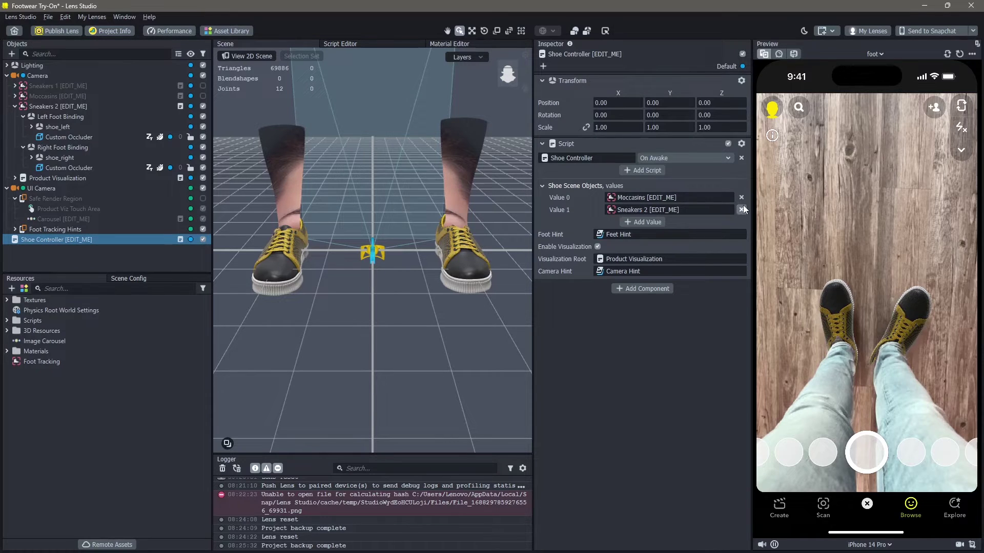
{"action": "left_click", "coordinate": [742, 198]}
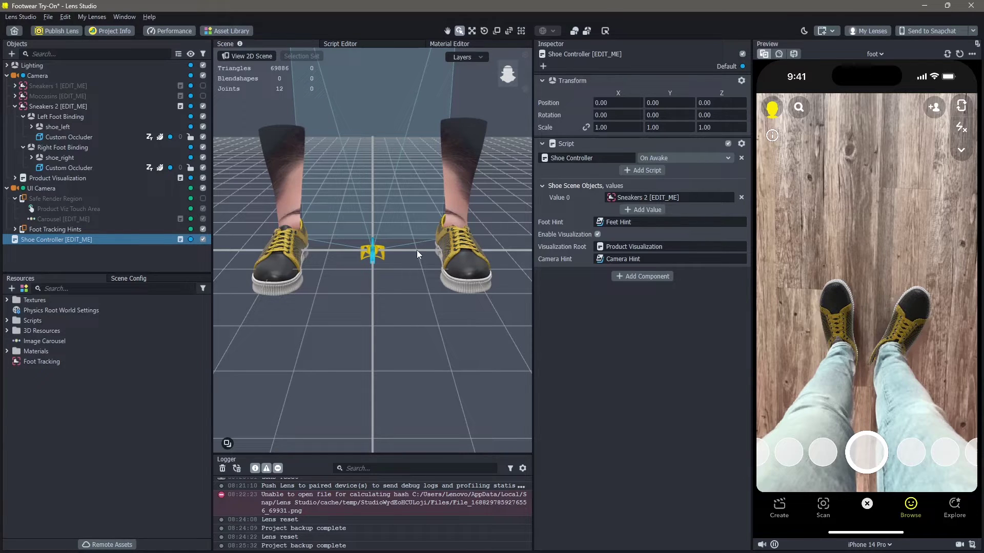
{"action": "key", "text": "alt+Tab"}
Search the Asset Library's 3D assets for 'sneak'.
{"action": "left_click", "coordinate": [206, 32]}
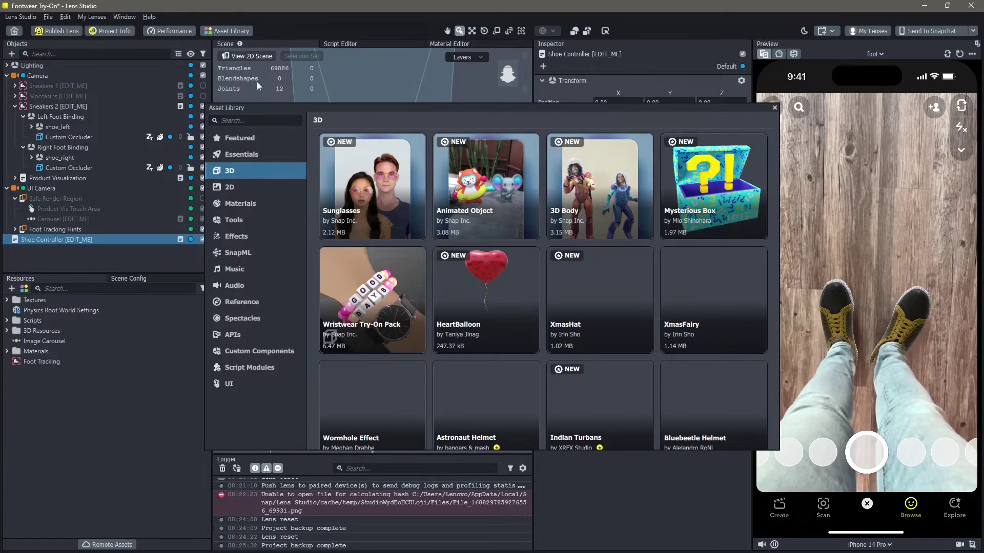
{"action": "left_click", "coordinate": [247, 173]}
{"action": "left_click", "coordinate": [267, 123]}
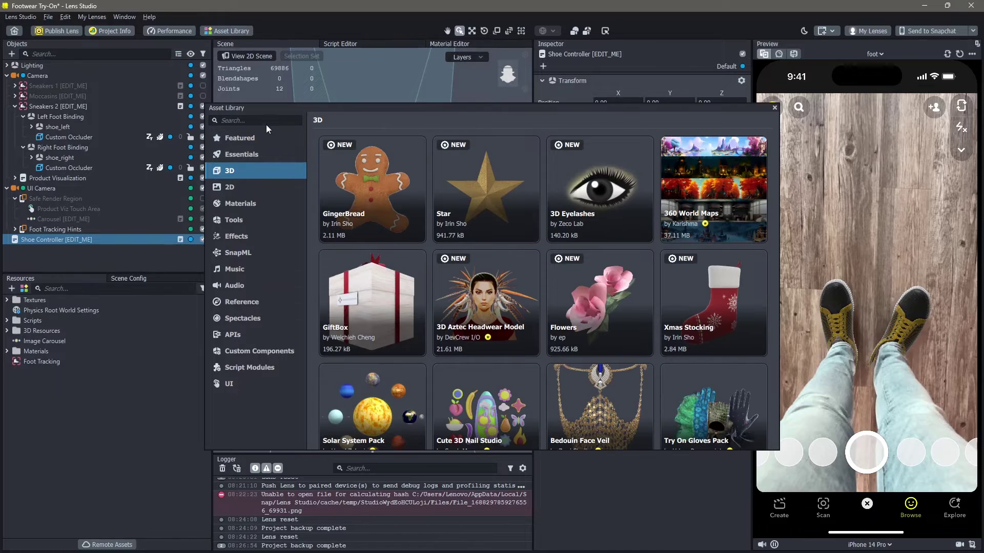
{"action": "type", "text": "sneak"}
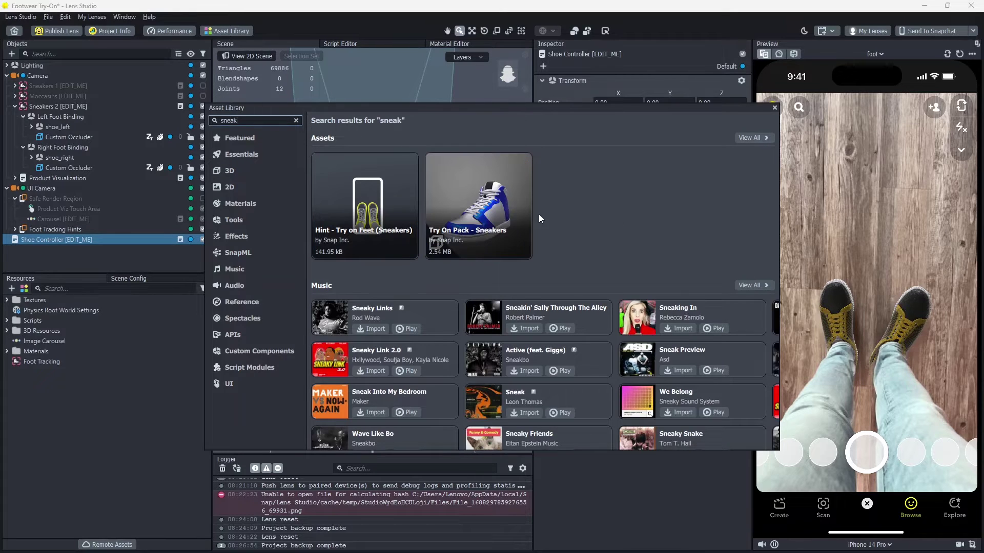
Import Try On Pack - Sneakers with the default FBX import options.
{"action": "mouse_move", "coordinate": [515, 230]}
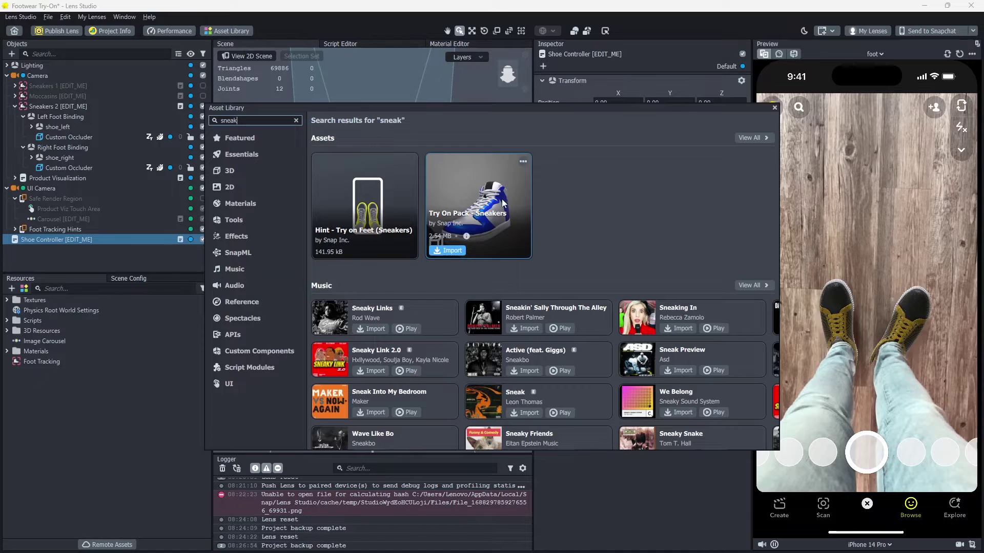
{"action": "left_click", "coordinate": [438, 253]}
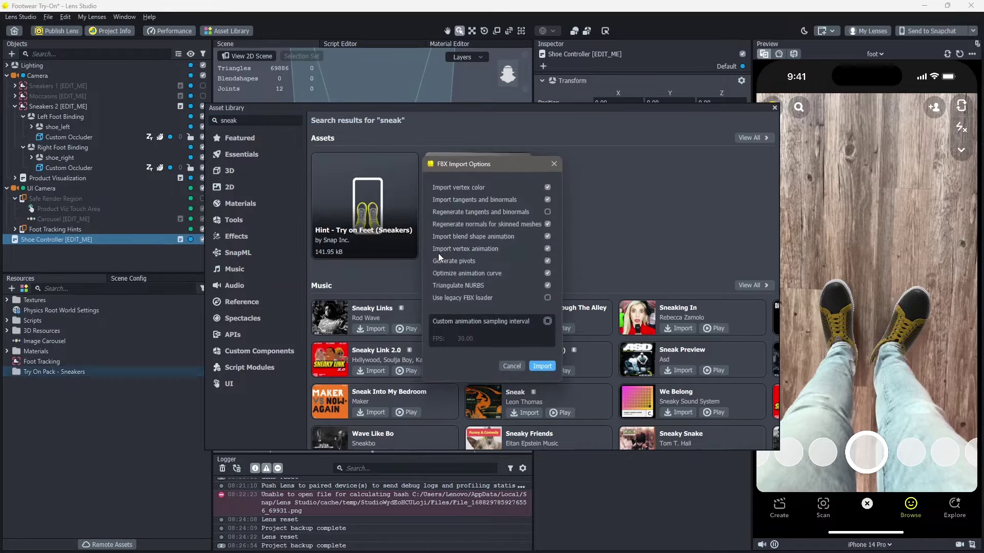
{"action": "left_click", "coordinate": [542, 368]}
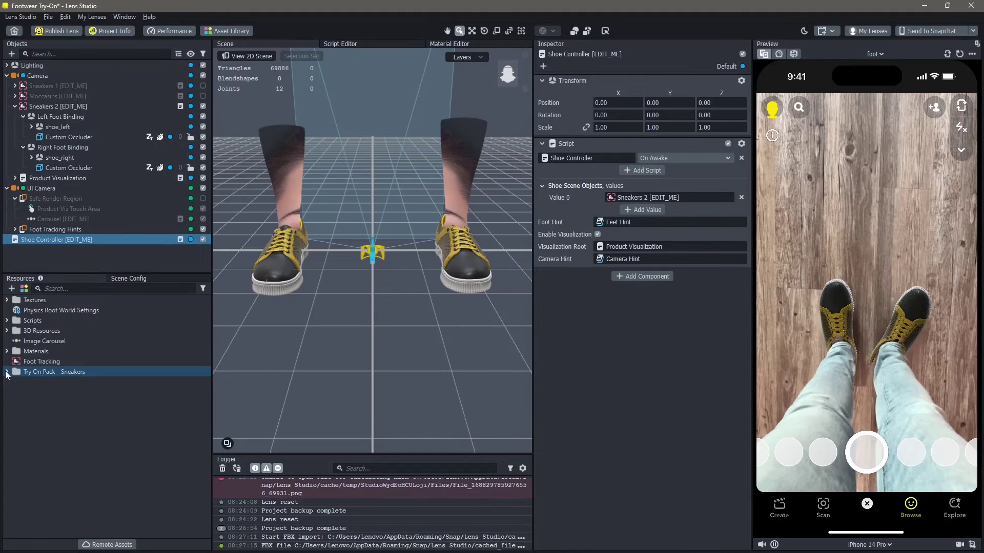
{"action": "left_click", "coordinate": [7, 372]}
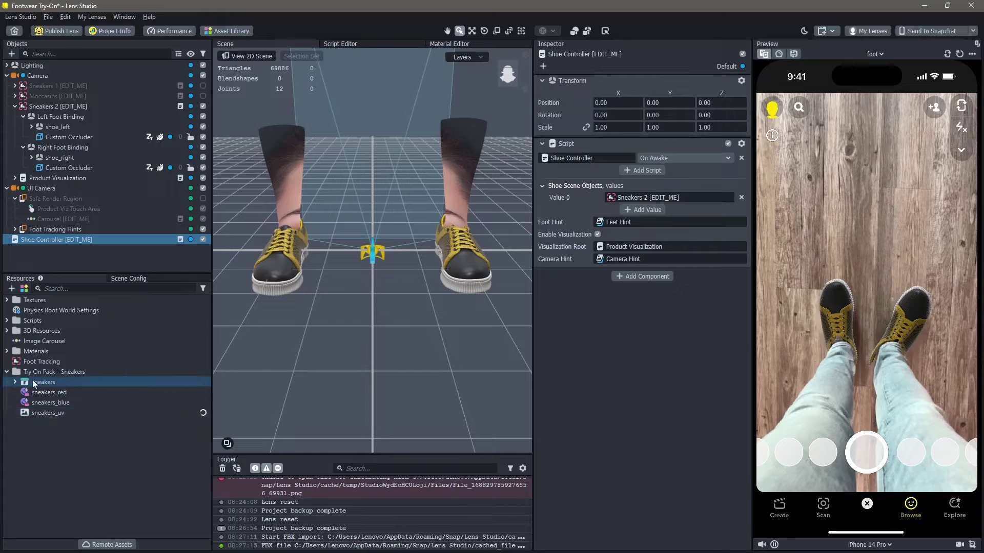
{"action": "left_click", "coordinate": [15, 382]}
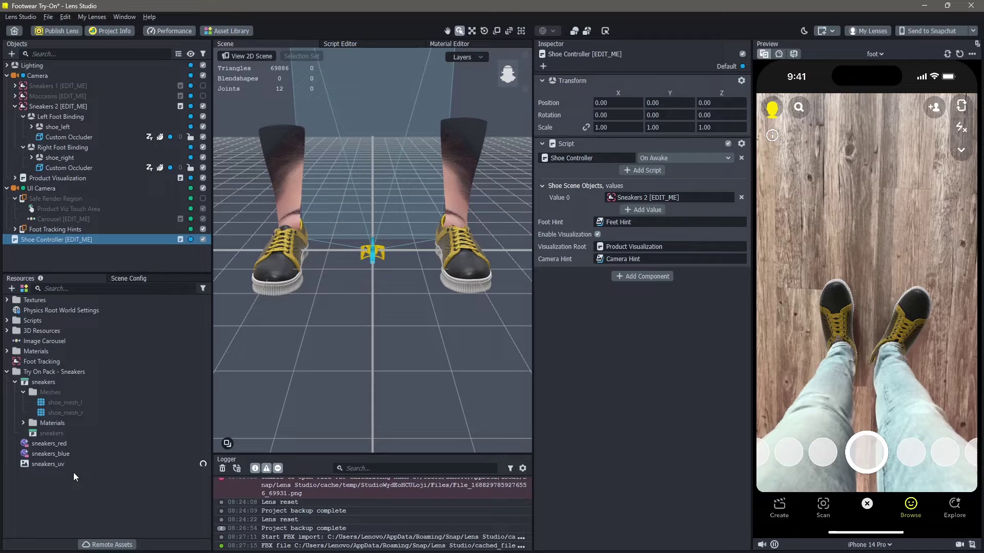
{"action": "left_click", "coordinate": [195, 464]}
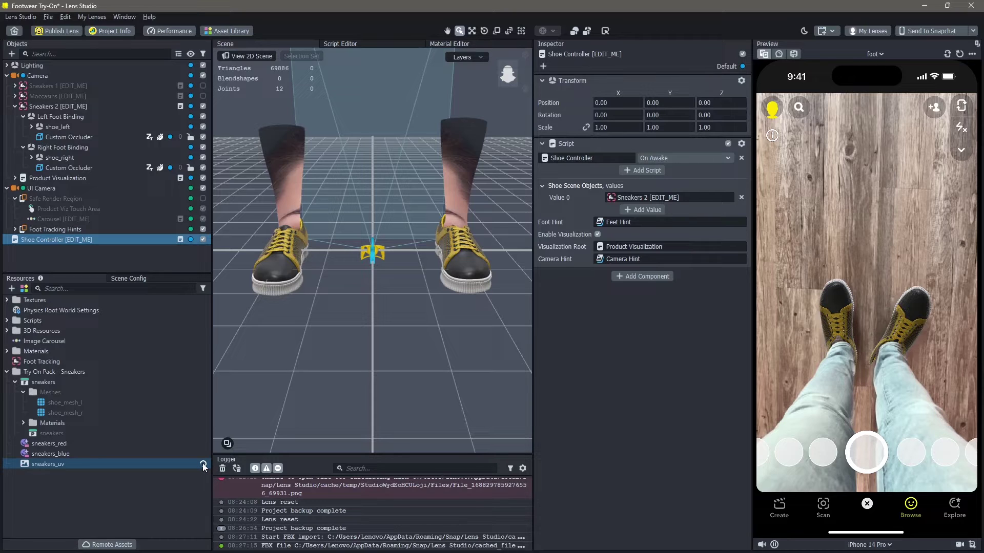
{"action": "key", "text": "Escape"}
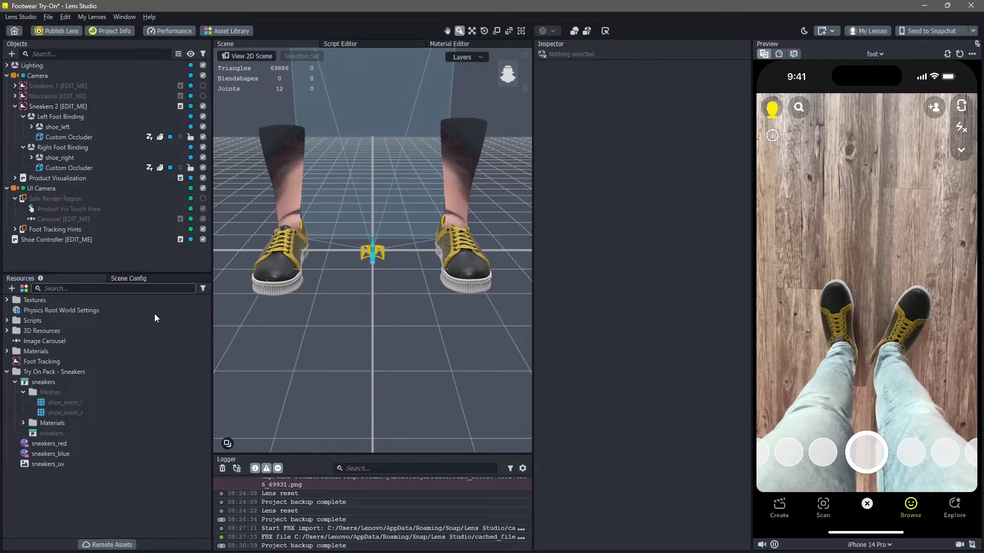
{"action": "left_click", "coordinate": [64, 402]}
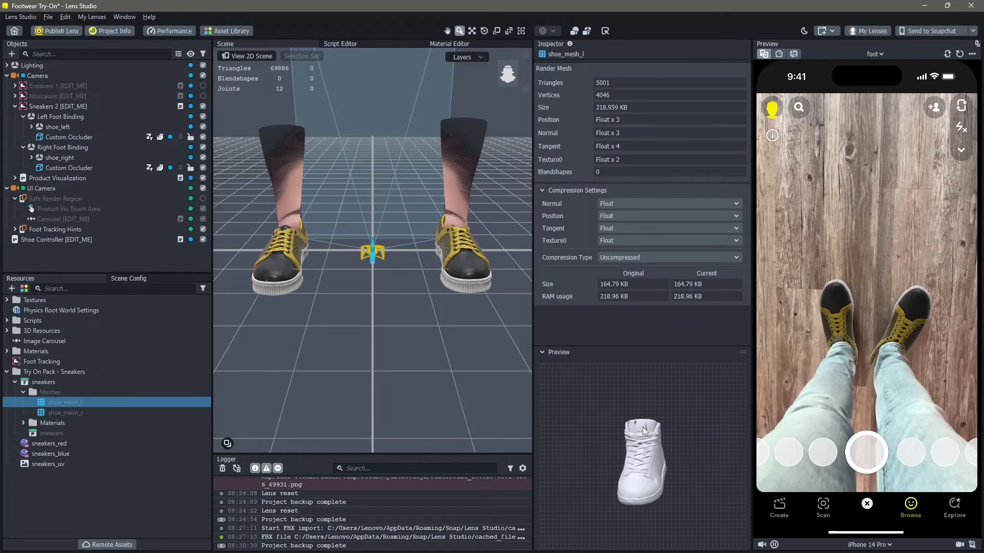
{"action": "left_click", "coordinate": [140, 413]}
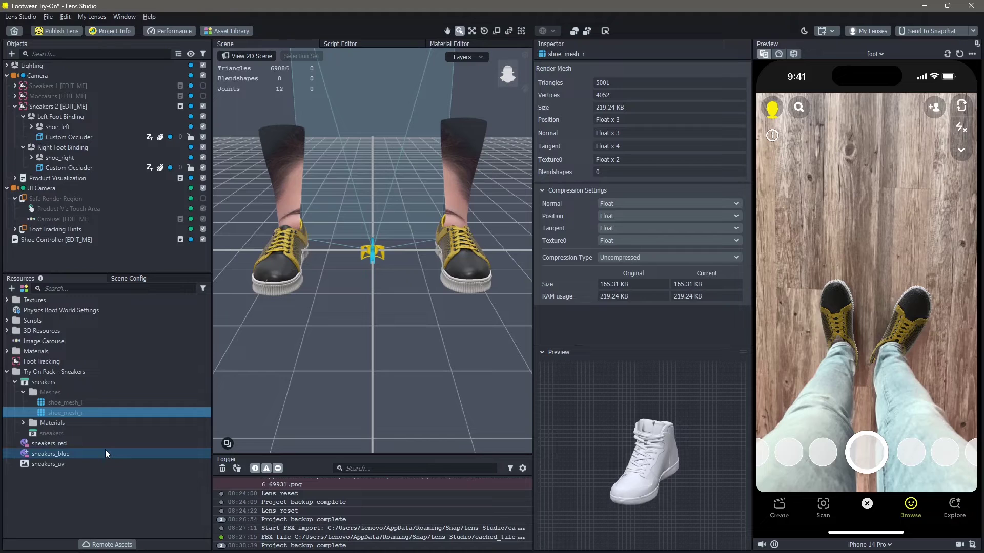
{"action": "left_click", "coordinate": [84, 403]}
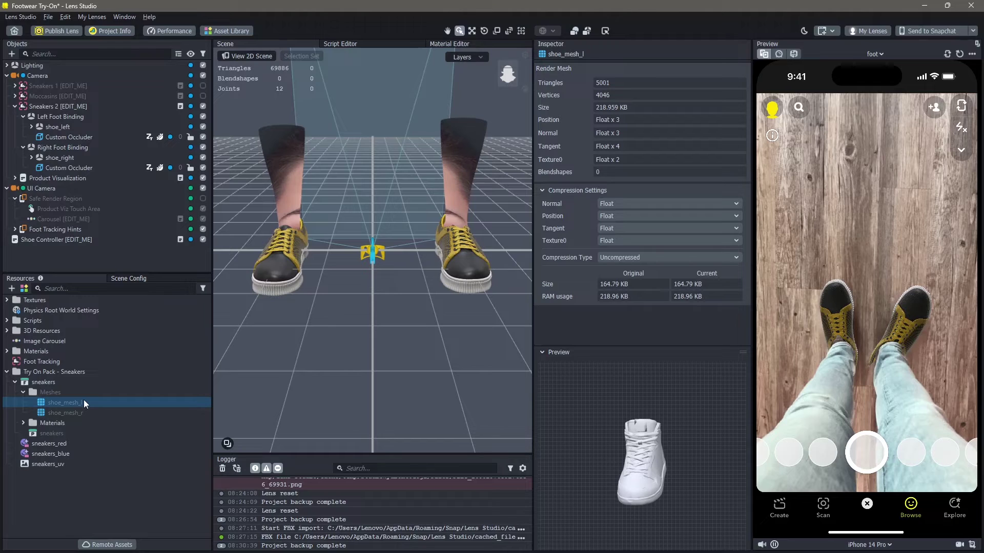
{"action": "left_click", "coordinate": [71, 128]}
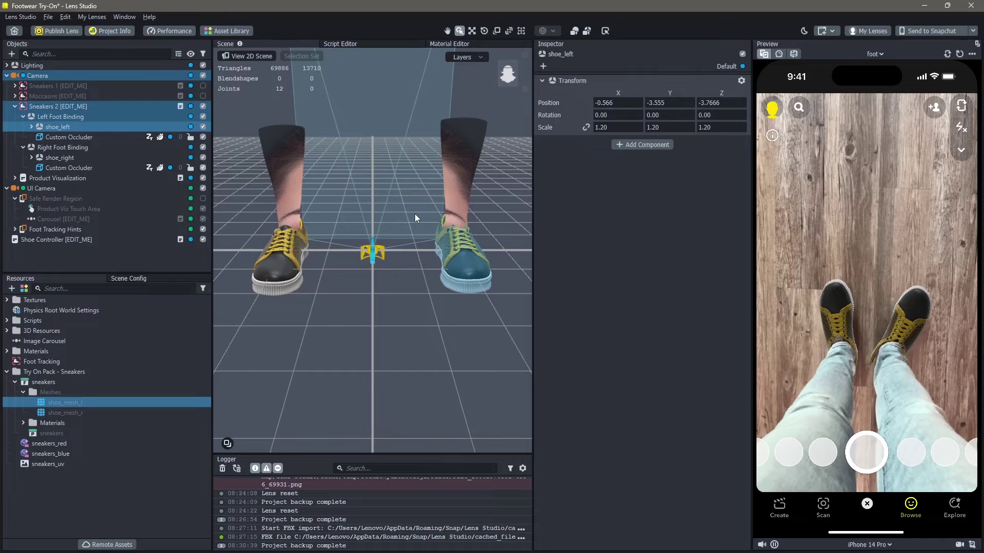
Replace shoe_left with the imported sneakers prefab under Left Foot Binding.
{"action": "key", "text": "Delete"}
{"action": "left_click", "coordinate": [51, 433]}
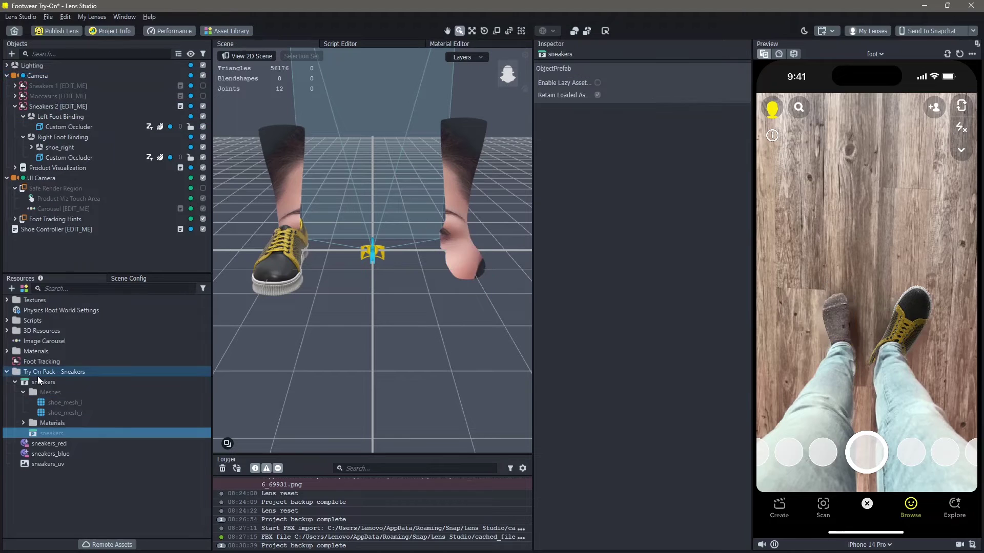
{"action": "left_click_drag", "start_coordinate": [38, 380], "coordinate": [97, 119]}
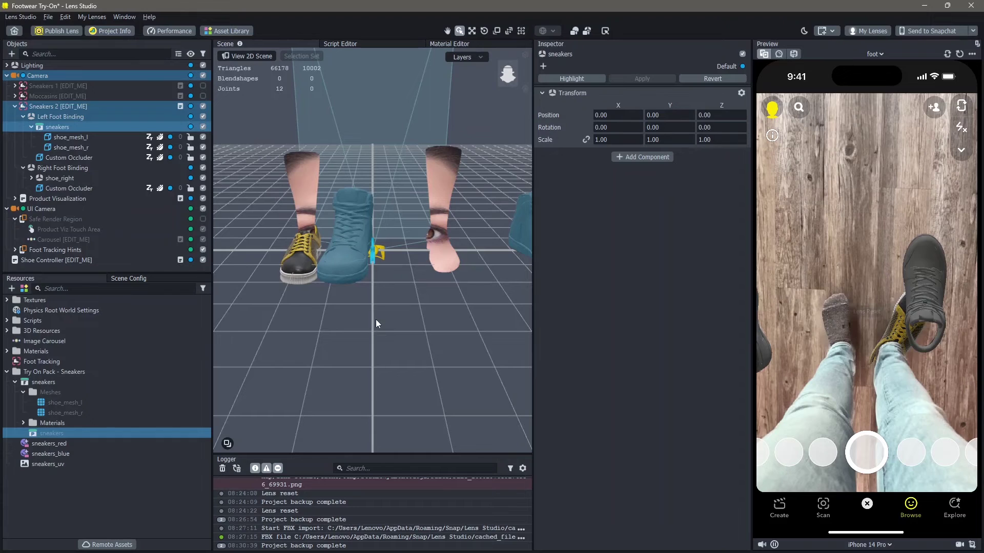
Delete shoe_mesh_r from the left foot's sneakers, leaving shoe_mesh_l.
{"action": "left_click", "coordinate": [376, 319]}
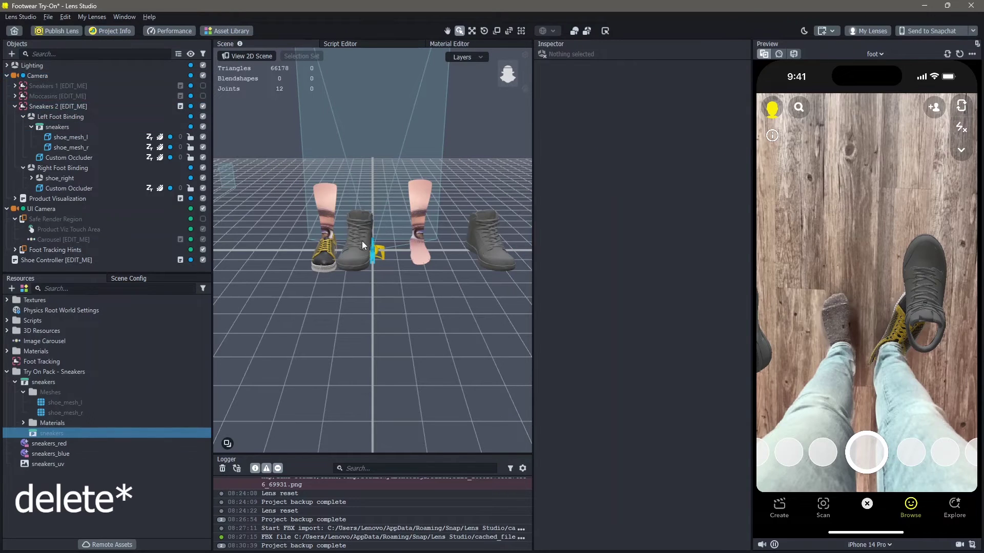
{"action": "left_click", "coordinate": [361, 240]}
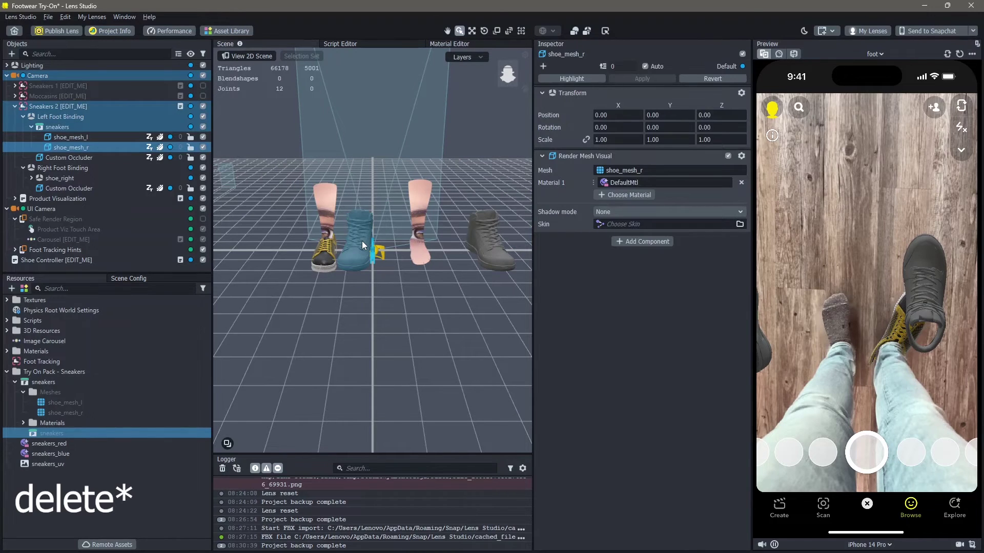
{"action": "key", "text": "Delete"}
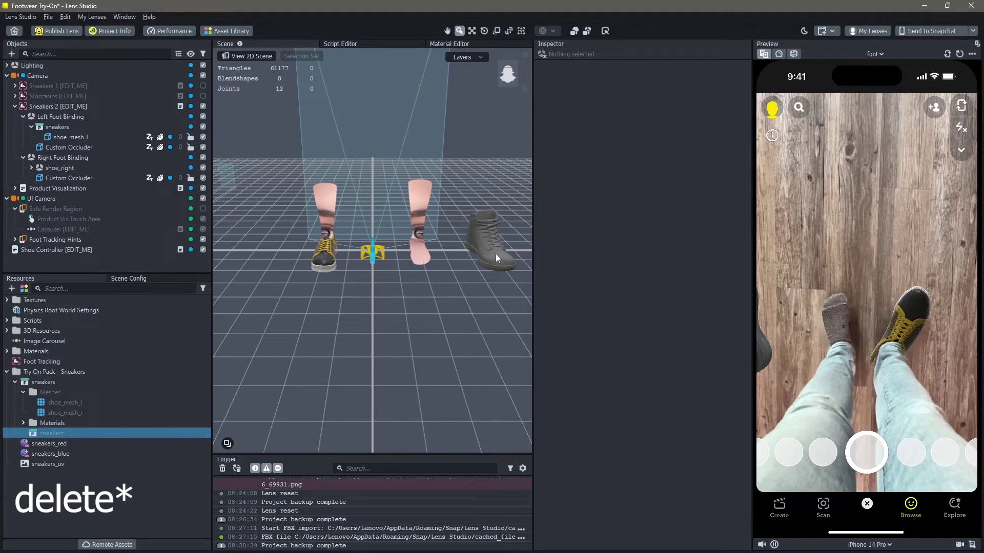
{"action": "left_click", "coordinate": [496, 253]}
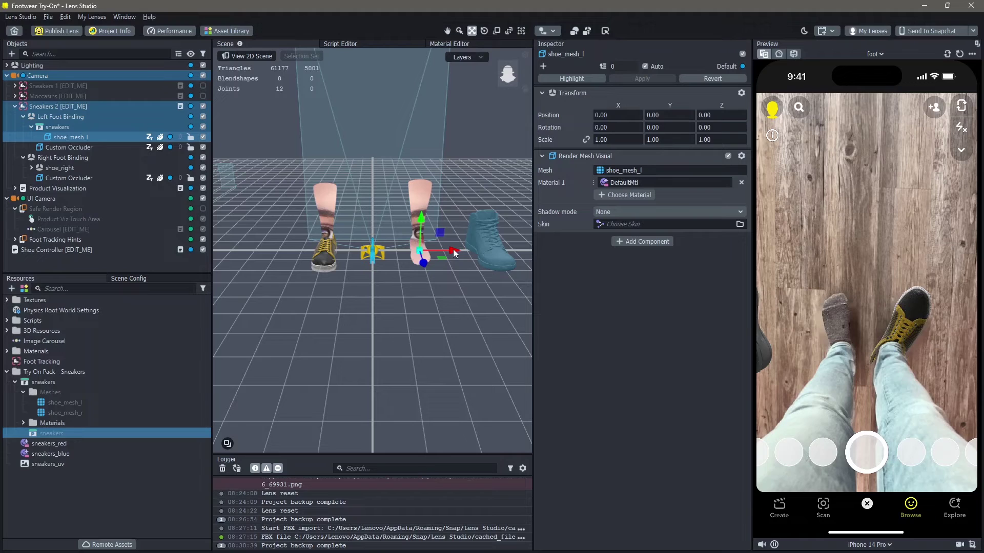
Move shoe_mesh_l to -26.074, -3.6389, -7.5199 so it fits the left foot.
{"action": "left_click_drag", "start_coordinate": [453, 253], "coordinate": [390, 250]}
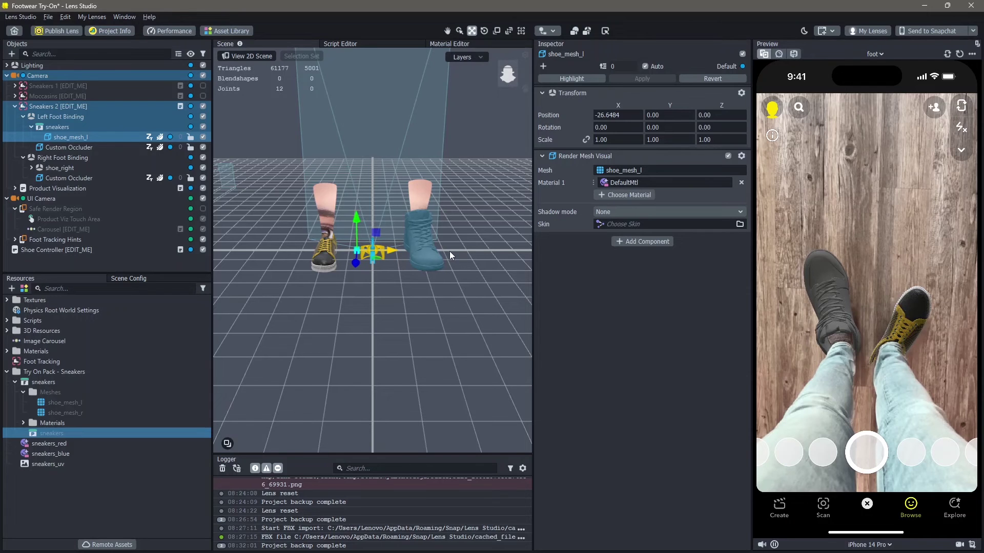
{"action": "left_click_drag", "start_coordinate": [450, 251], "coordinate": [358, 246], "text": "alt"}
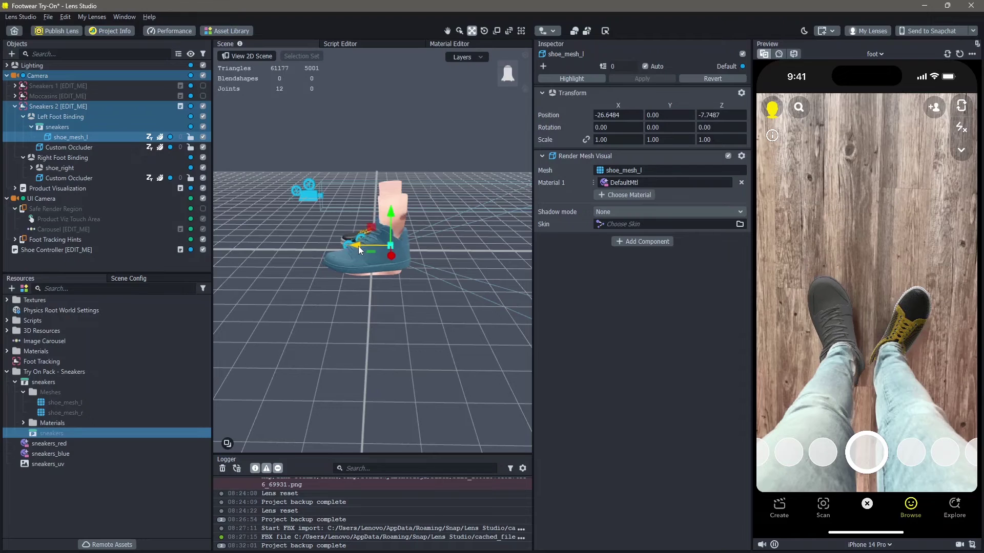
{"action": "left_click", "coordinate": [387, 215]}
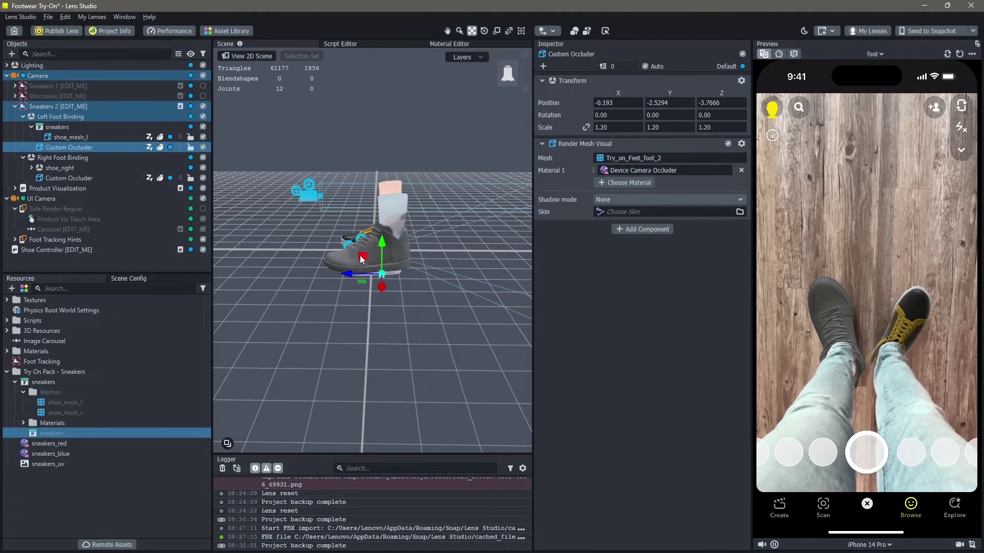
{"action": "left_click", "coordinate": [341, 255]}
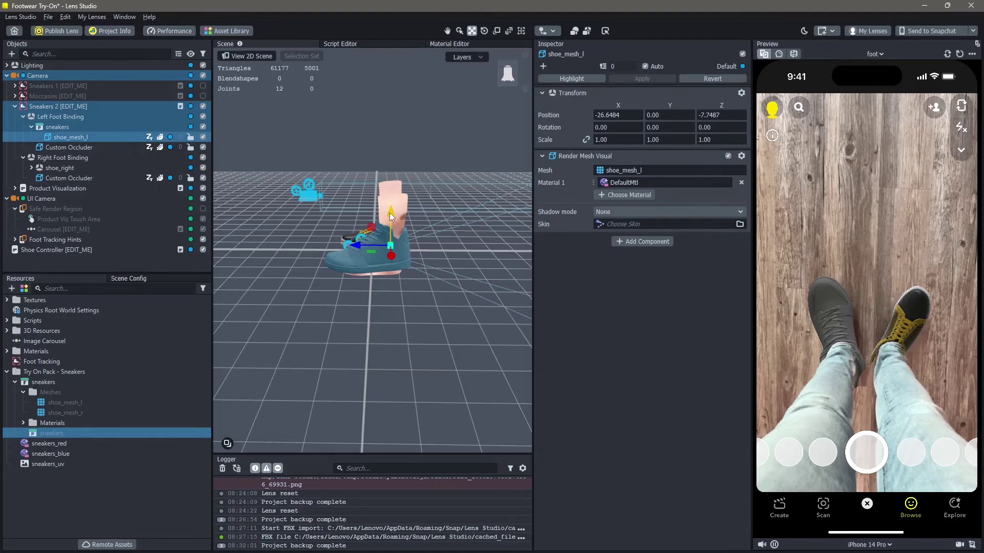
{"action": "left_click_drag", "start_coordinate": [389, 225], "coordinate": [387, 221]}
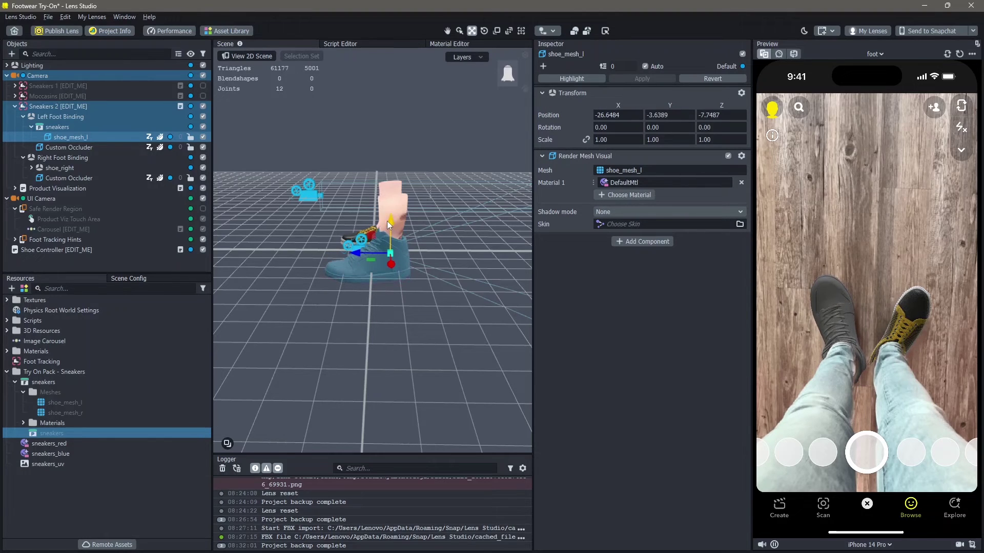
{"action": "left_click_drag", "start_coordinate": [373, 253], "coordinate": [391, 265]}
{"action": "left_click_drag", "start_coordinate": [354, 307], "coordinate": [448, 313], "text": "alt"}
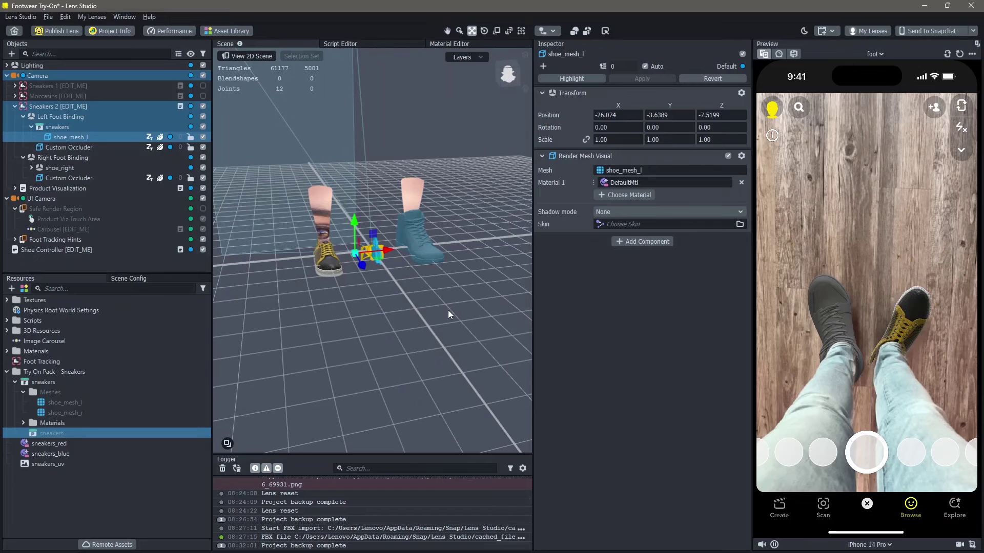
{"action": "left_click", "coordinate": [457, 279]}
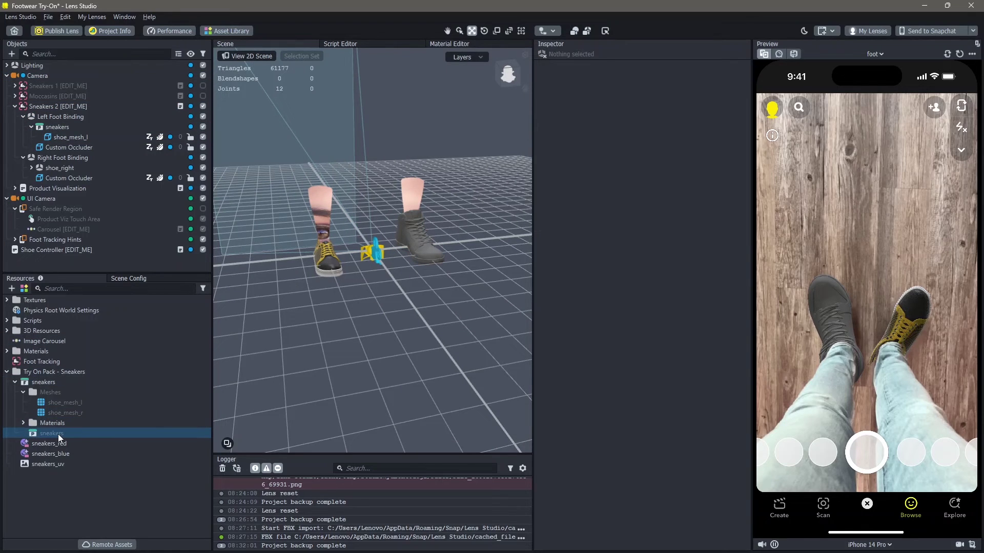
Replace shoe_right with the sneakers prefab, keeping only shoe_mesh_r under Right Foot Binding.
{"action": "left_click", "coordinate": [71, 169]}
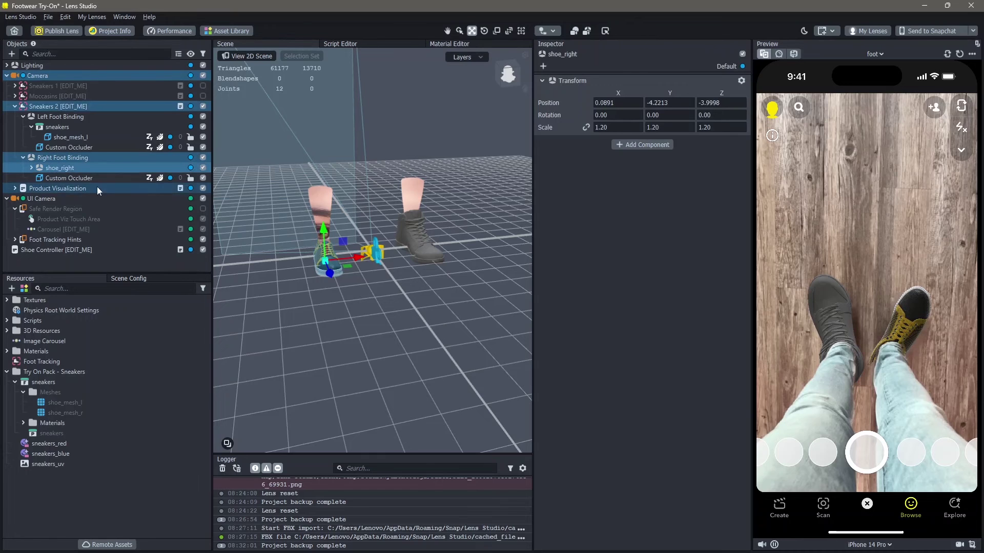
{"action": "key", "text": "Delete"}
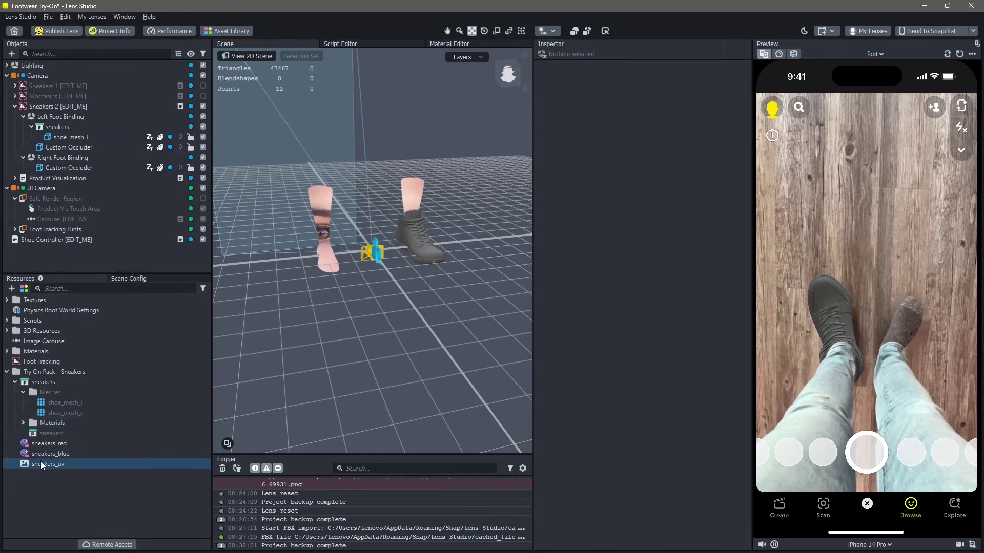
{"action": "left_click_drag", "start_coordinate": [65, 433], "coordinate": [88, 162]}
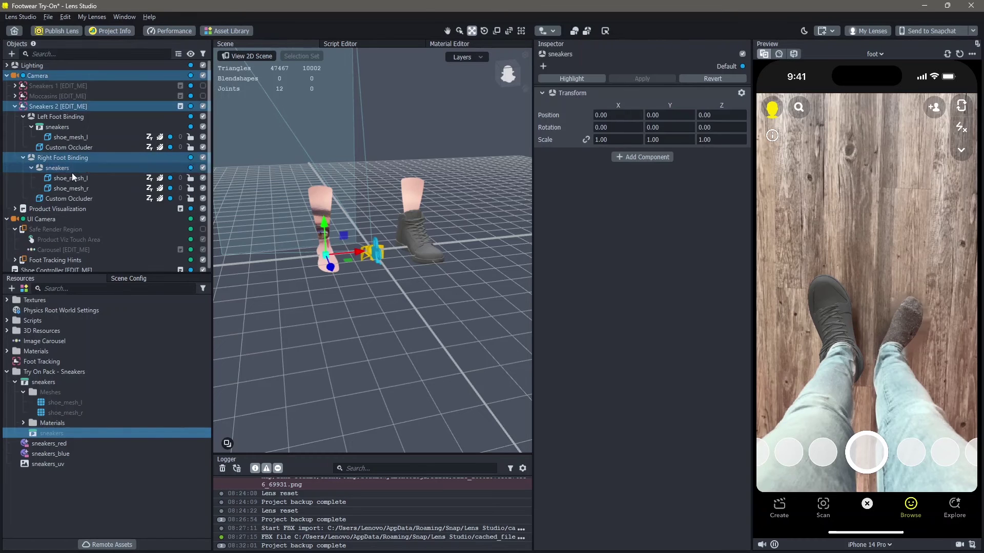
{"action": "left_click", "coordinate": [390, 253]}
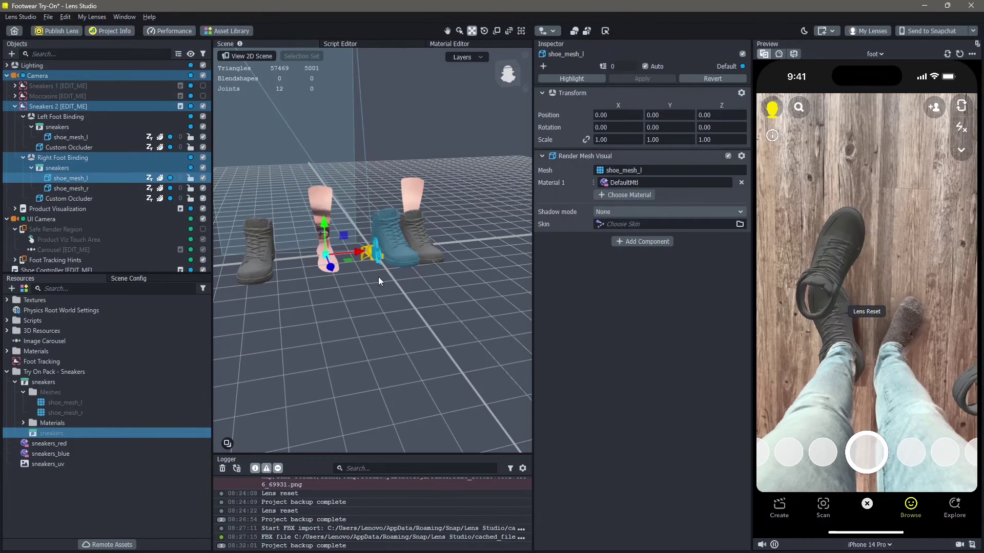
{"action": "key", "text": "Delete"}
Position shoe_mesh_r at 25.7049, -2.4886, -6.7995 on the right foot.
{"action": "left_click", "coordinate": [263, 274]}
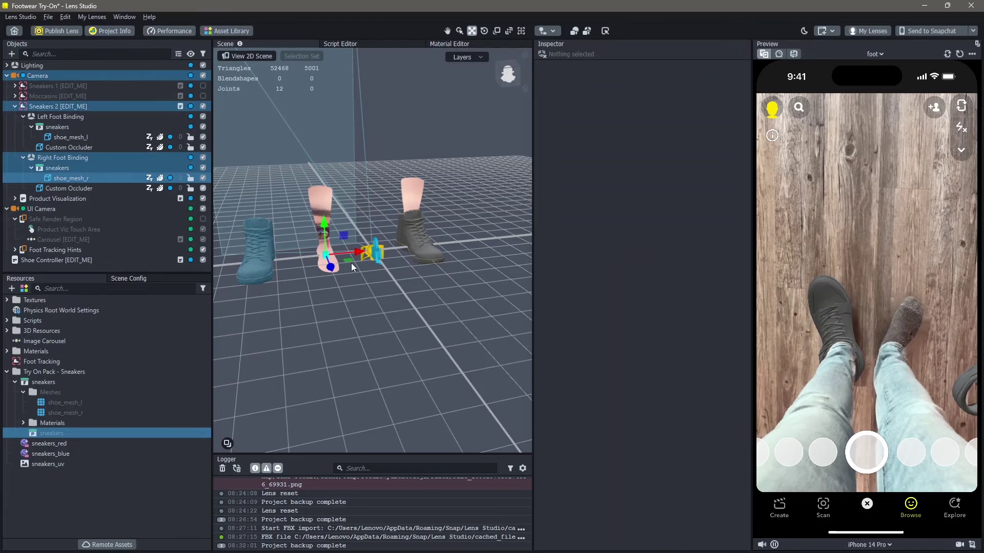
{"action": "left_click_drag", "start_coordinate": [358, 253], "coordinate": [410, 242]}
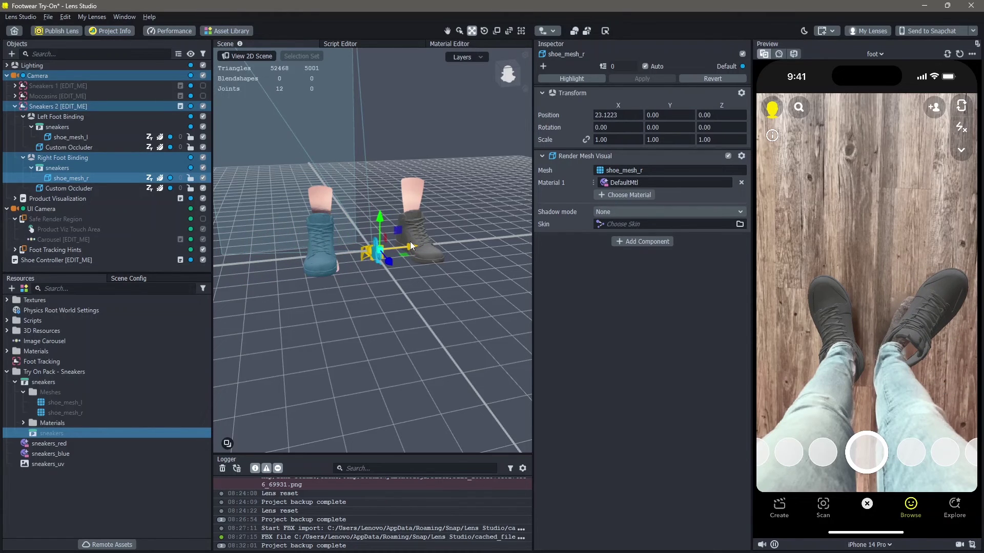
{"action": "left_click_drag", "start_coordinate": [310, 286], "coordinate": [358, 235], "text": "alt"}
{"action": "left_click_drag", "start_coordinate": [386, 331], "coordinate": [407, 271], "text": "alt"}
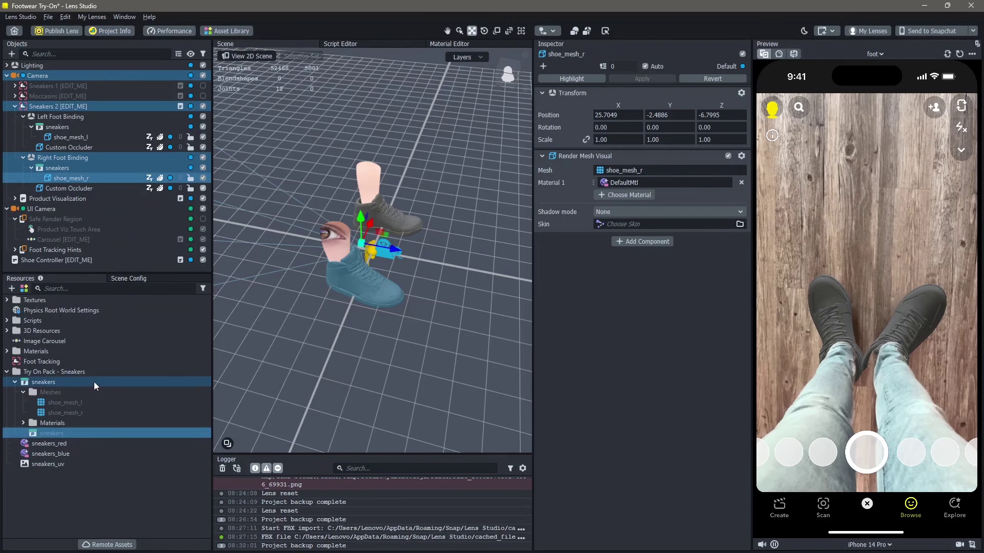
Assign sneakers_red to Material 1 of both shoe_mesh_r and shoe_mesh_l.
{"action": "left_click_drag", "start_coordinate": [102, 447], "coordinate": [620, 182]}
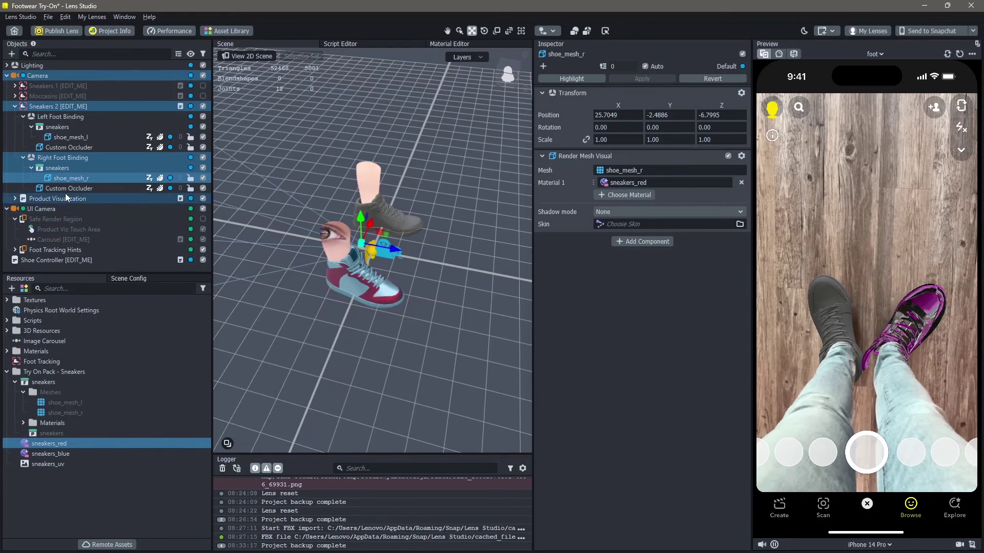
{"action": "left_click", "coordinate": [72, 138]}
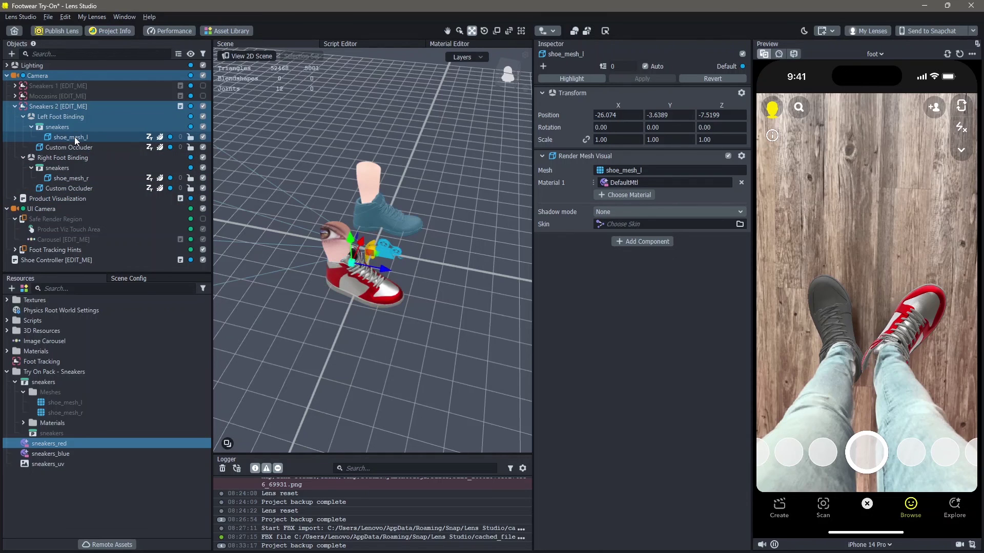
{"action": "left_click_drag", "start_coordinate": [112, 445], "coordinate": [645, 183]}
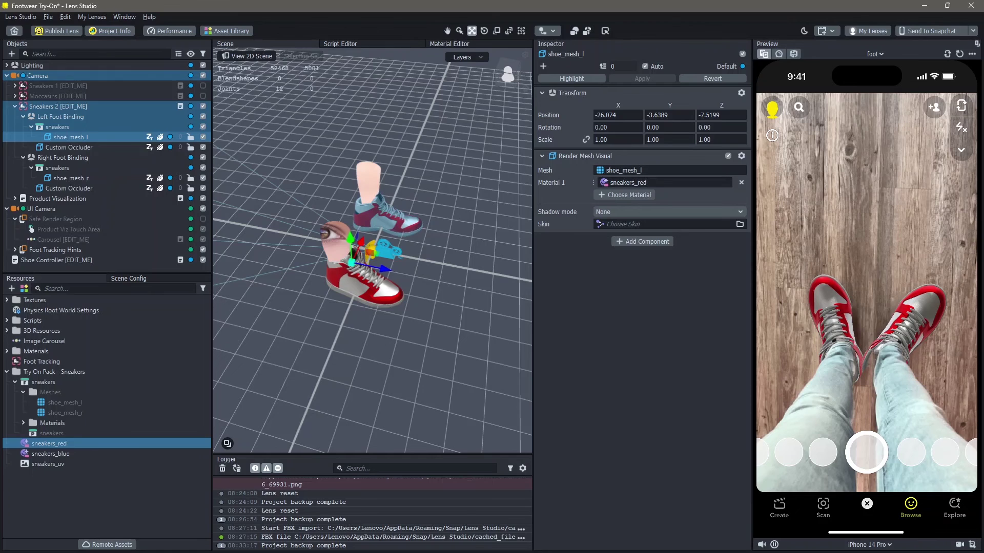